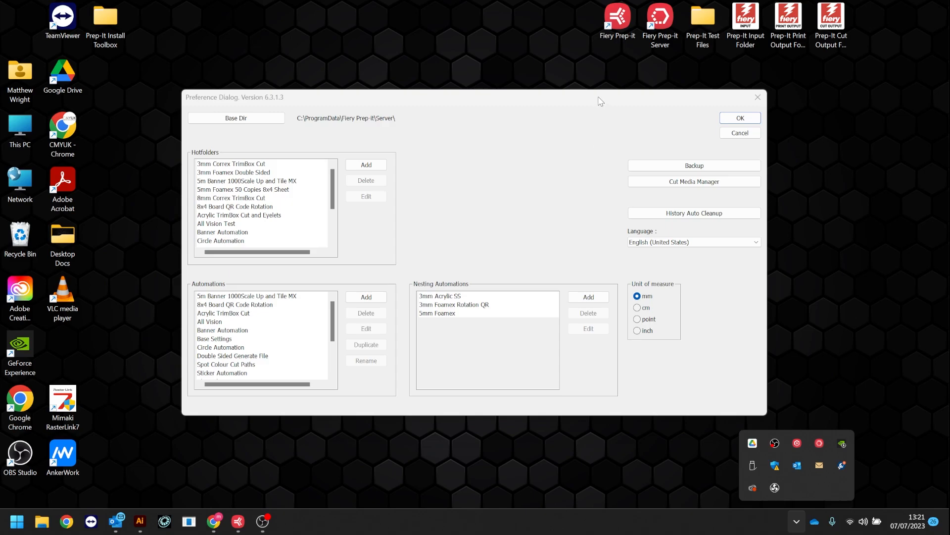
Copy the 1300mm Frontlit Banner media in the Cut Media Manager under the new name Test
left_click_drag(598, 98, 585, 91)
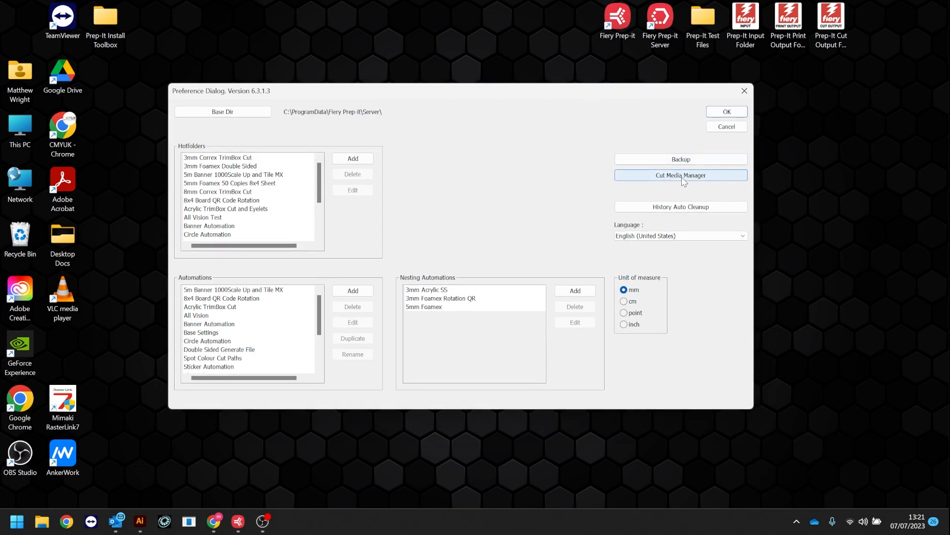
left_click(683, 179)
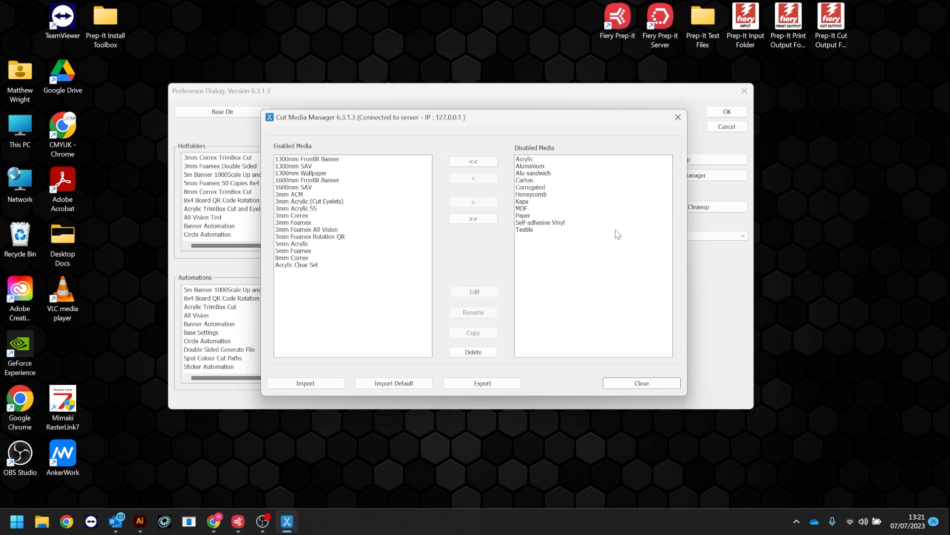
left_click(330, 161)
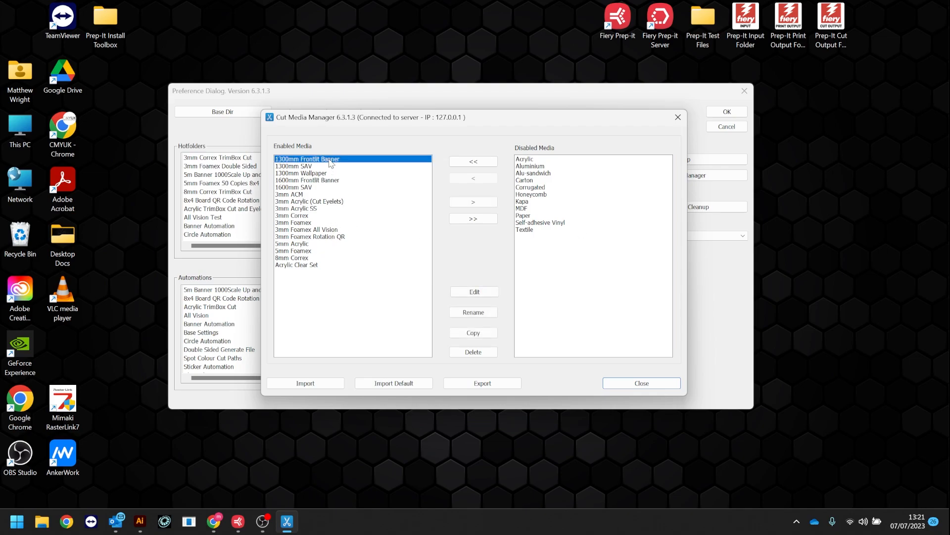
left_click(473, 332)
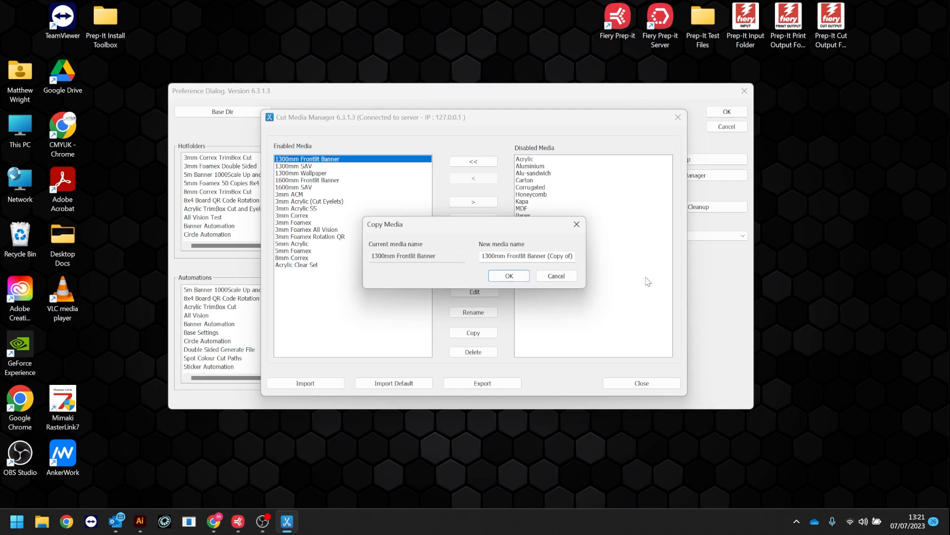
left_click_drag(568, 257, 471, 259)
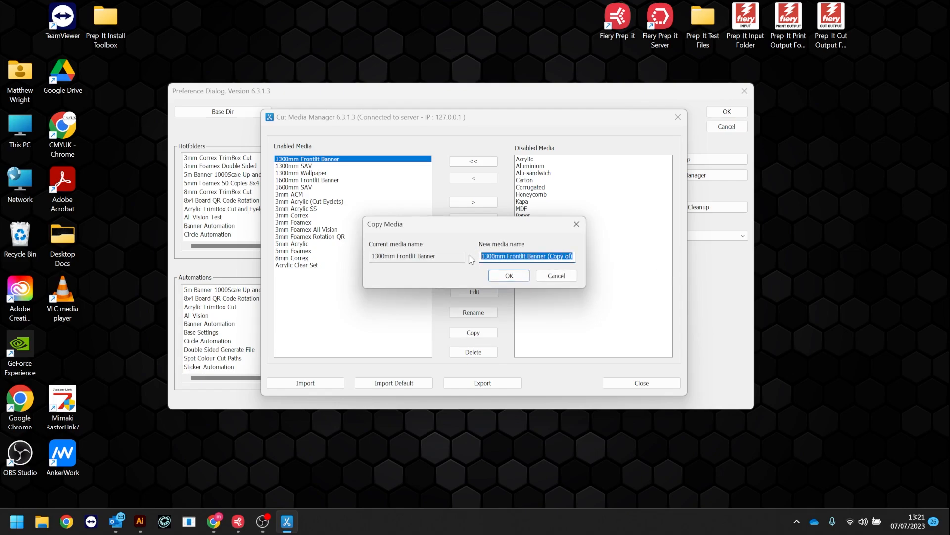
type("Test")
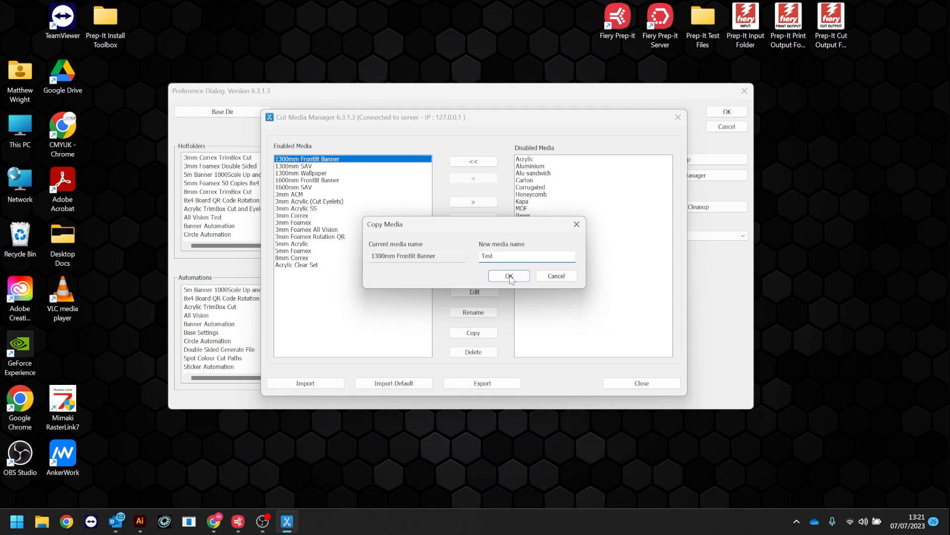
left_click(513, 275)
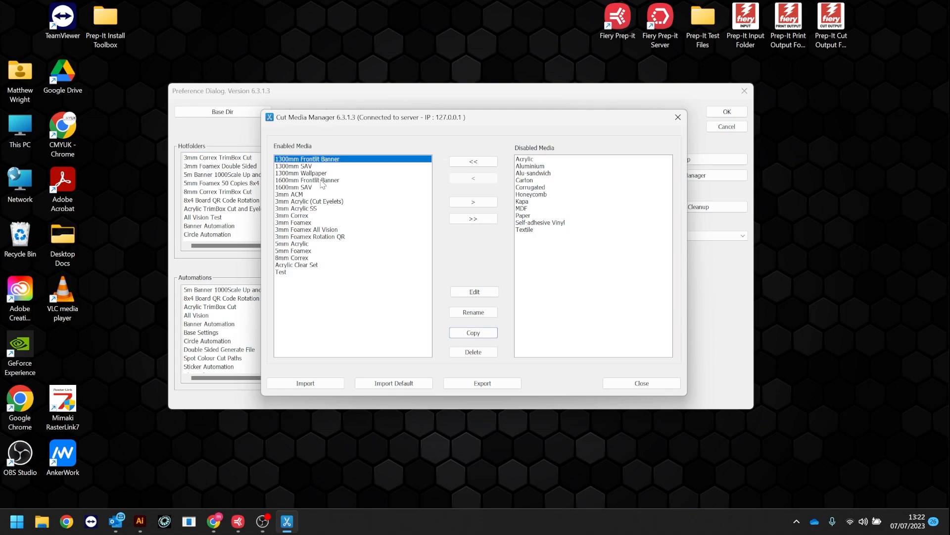
Open the Test media for editing and examine its sheet name, width, height and usage options
left_click(283, 272)
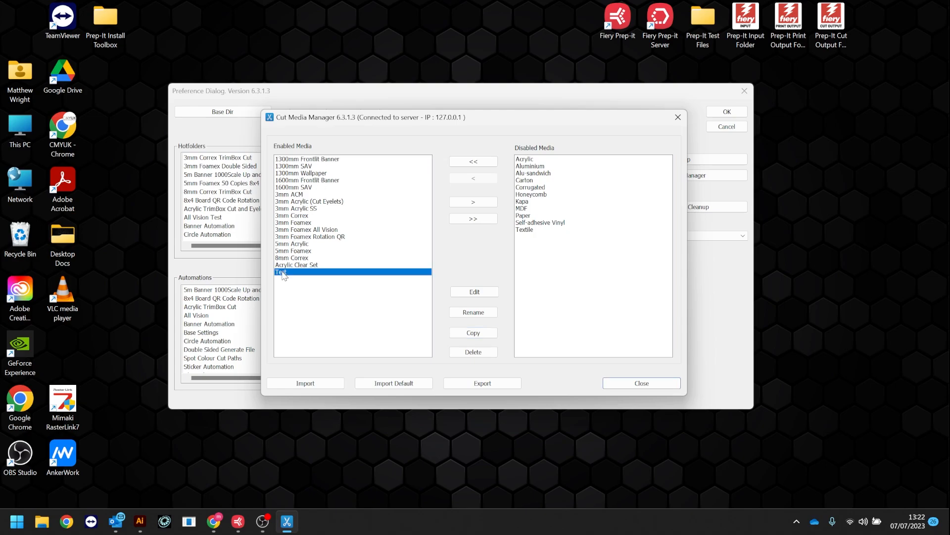
left_click(475, 292)
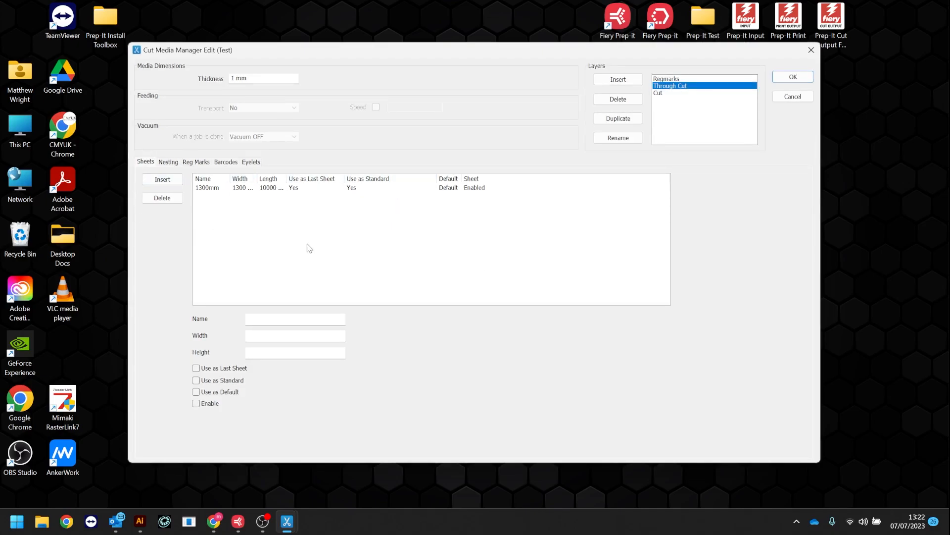
left_click(239, 188)
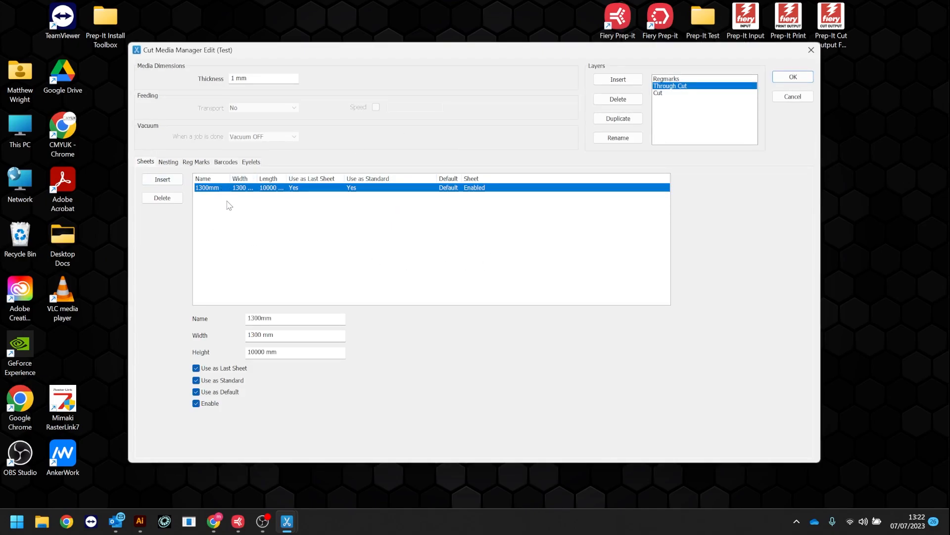
double_click(281, 318)
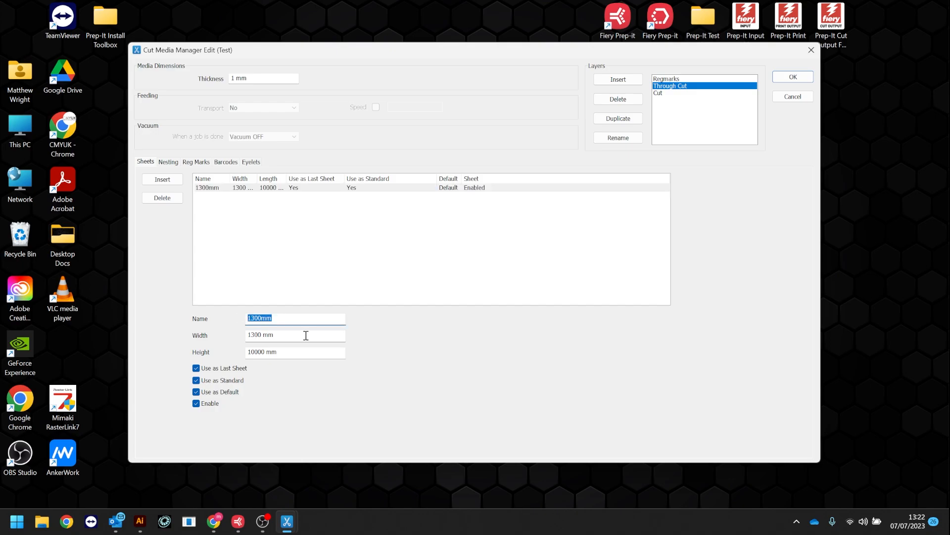
key("Tab")
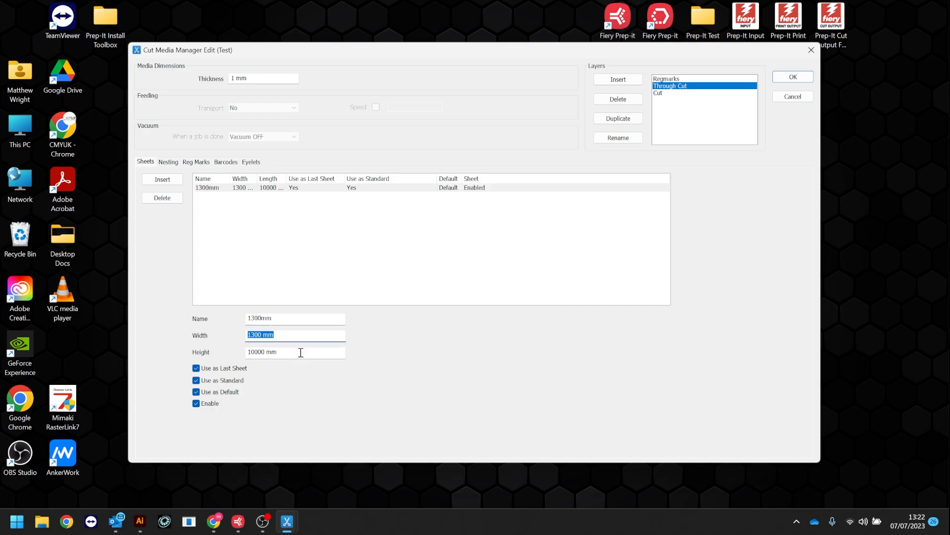
left_click_drag(300, 352, 252, 352)
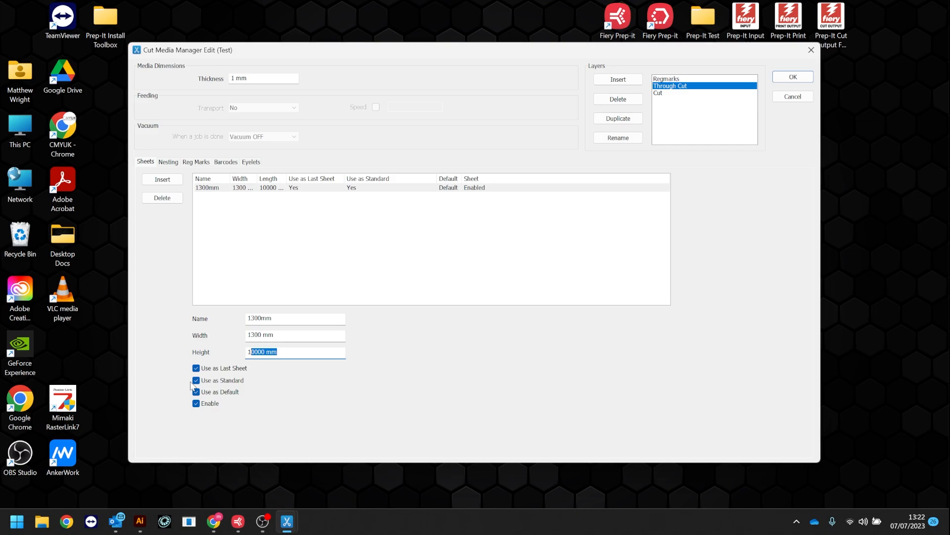
left_click(169, 163)
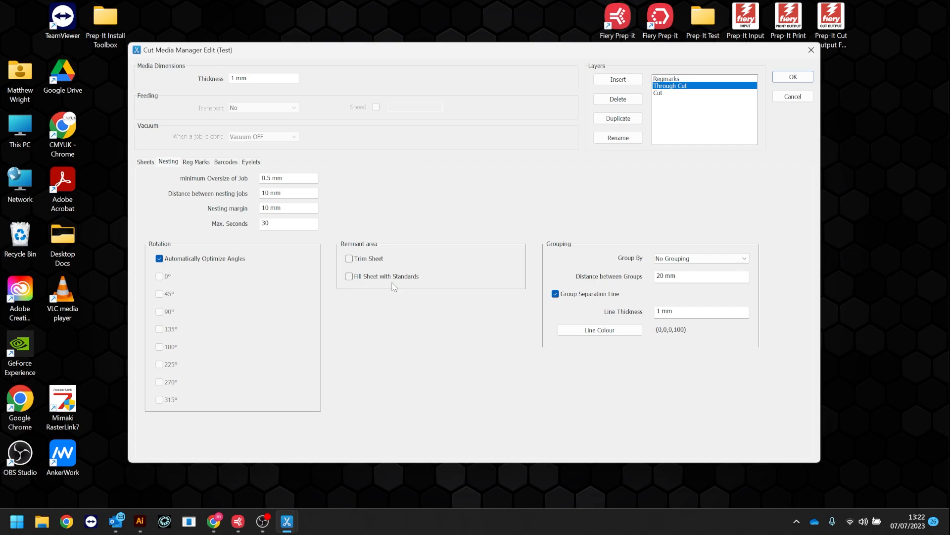
left_click(151, 163)
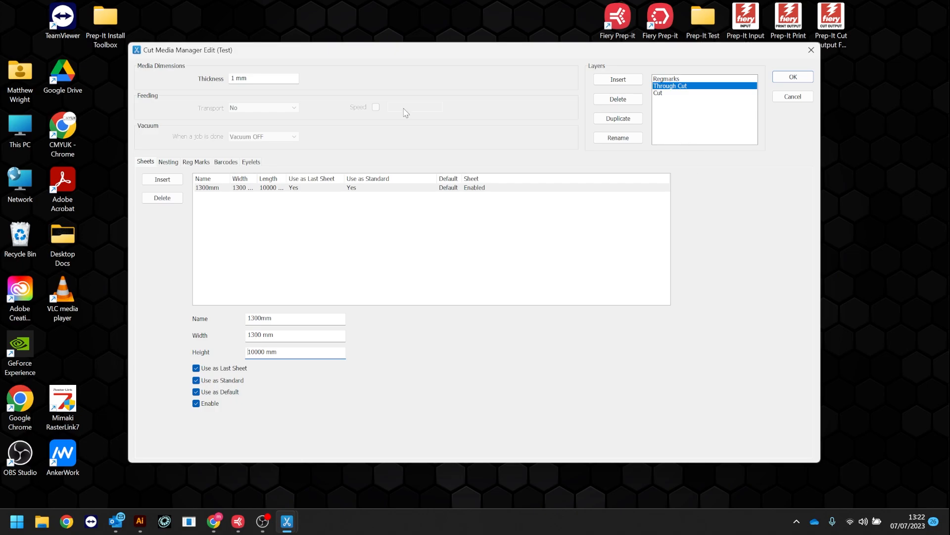
left_click_drag(435, 50, 406, 48)
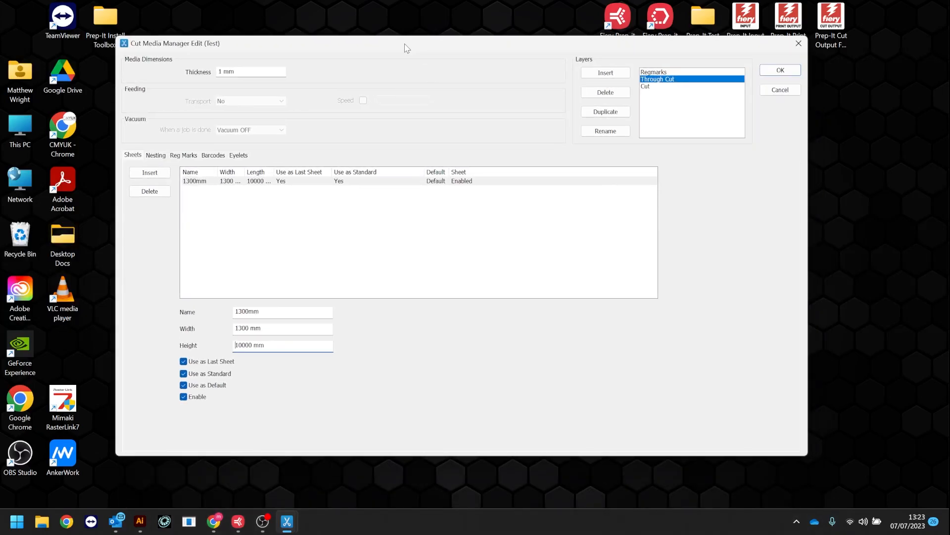
Examine the Test media's nesting settings, including the maximum seconds and the available job grouping options
left_click(156, 155)
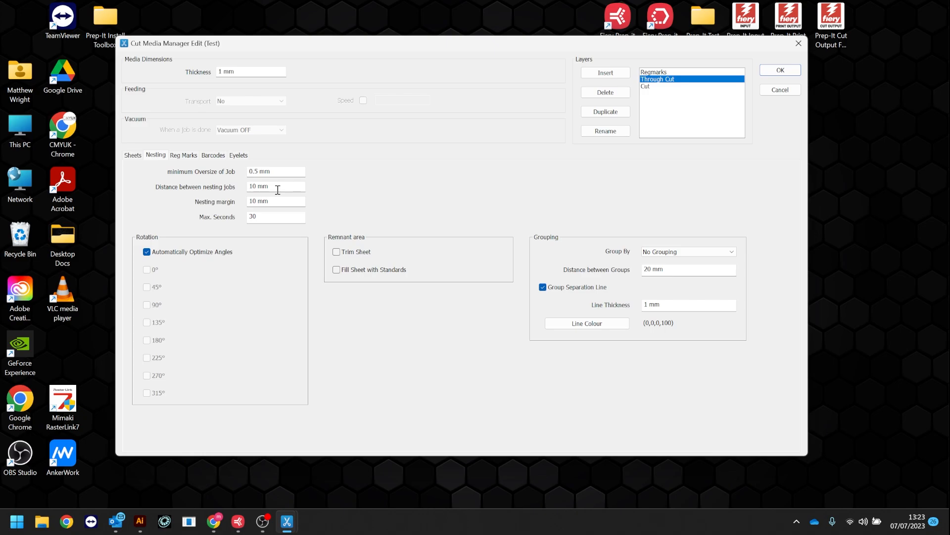
left_click(260, 217)
left_click(718, 254)
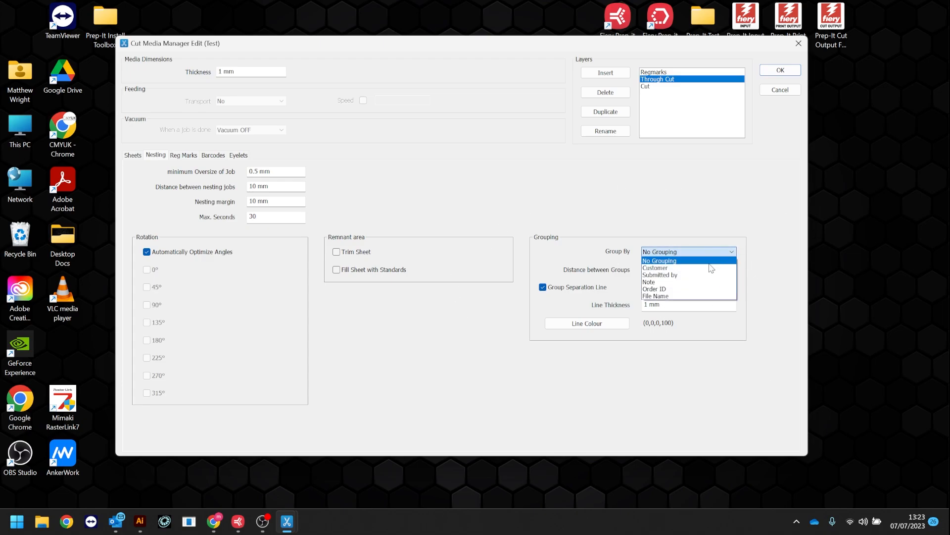
left_click(585, 216)
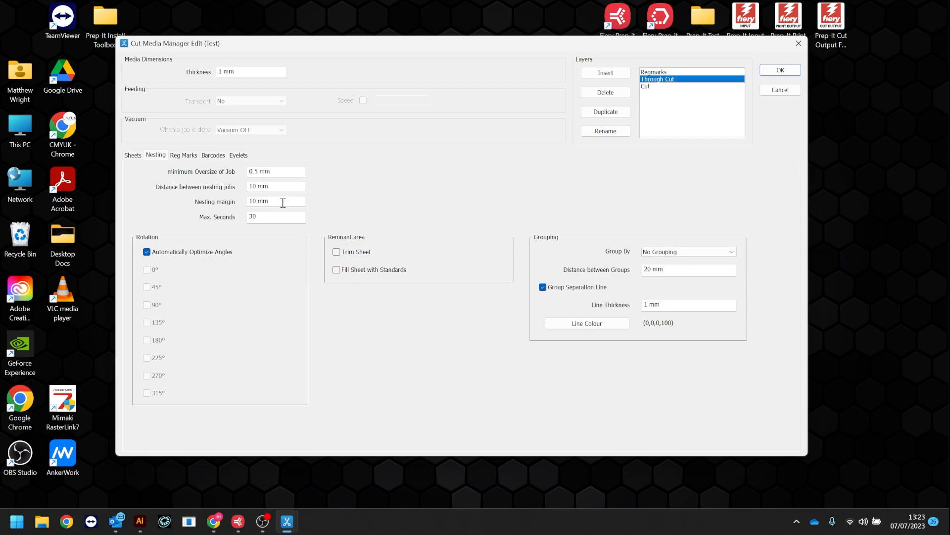
Review the registration mark spacing and choose Center Marks (4 Sides) as the default direct registration
left_click(190, 155)
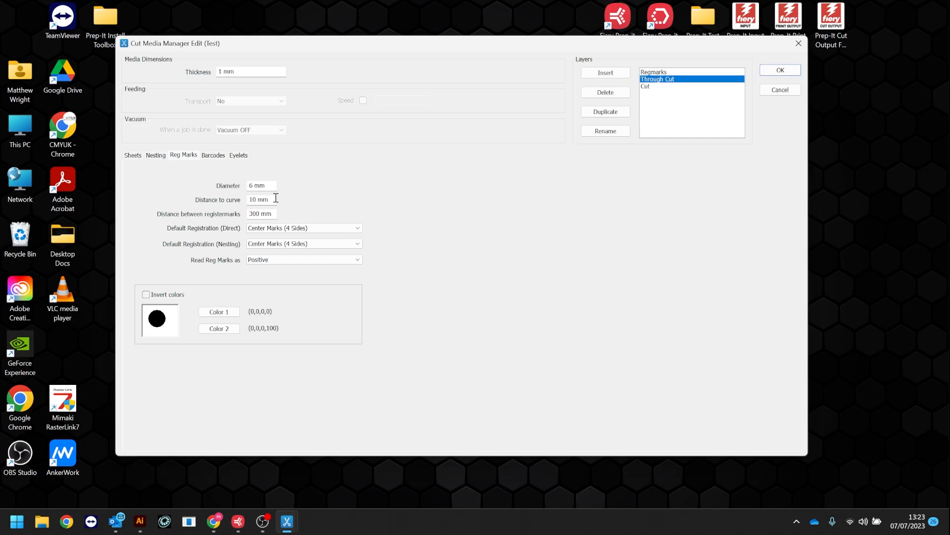
double_click(257, 213)
left_click(274, 230)
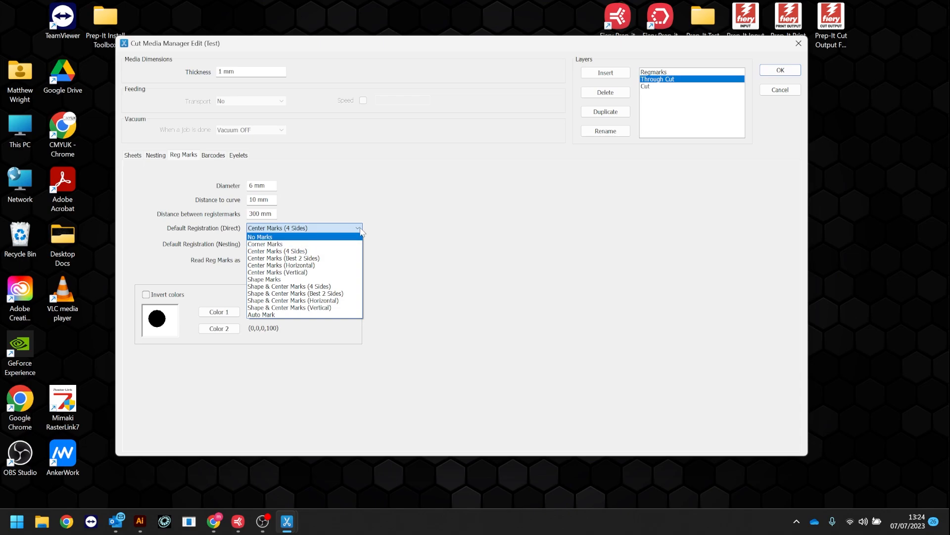
left_click(298, 251)
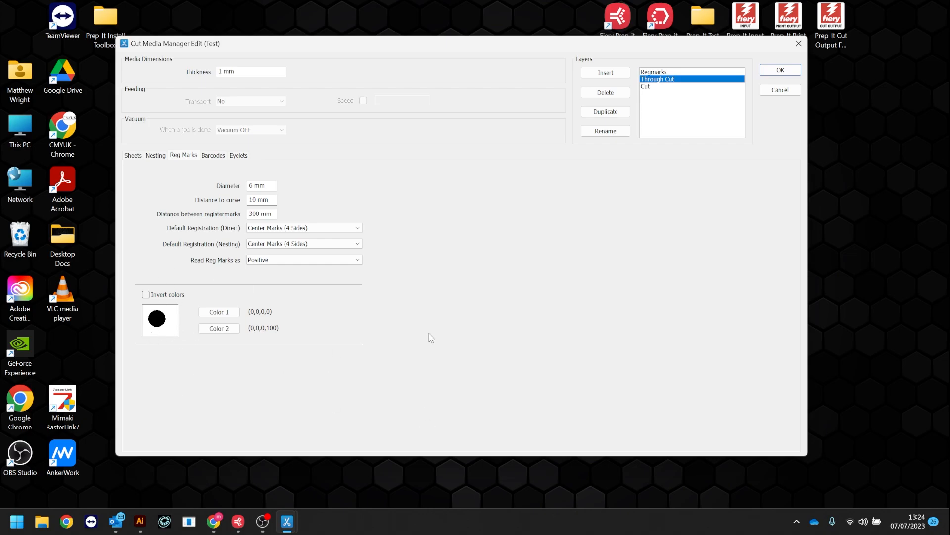
Examine the Test media's barcode placement and eyelet settings
left_click(213, 155)
left_click(372, 253)
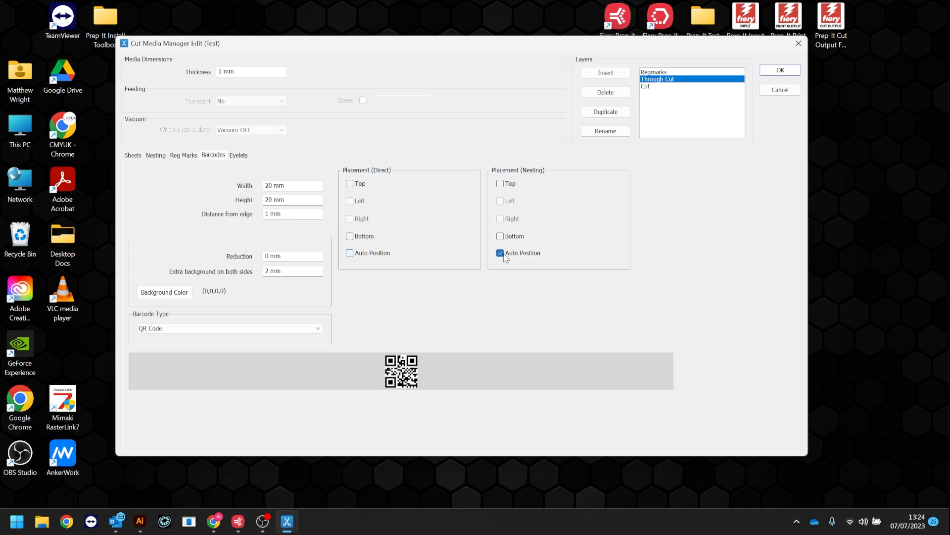
left_click(238, 155)
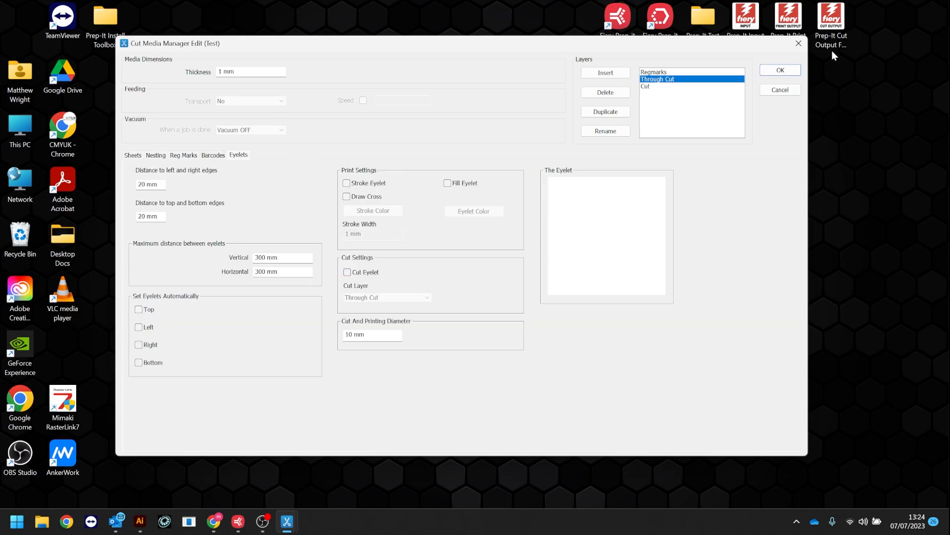
Save the Test media settings, close the Cut Media Manager and confirm the server preferences
left_click(787, 71)
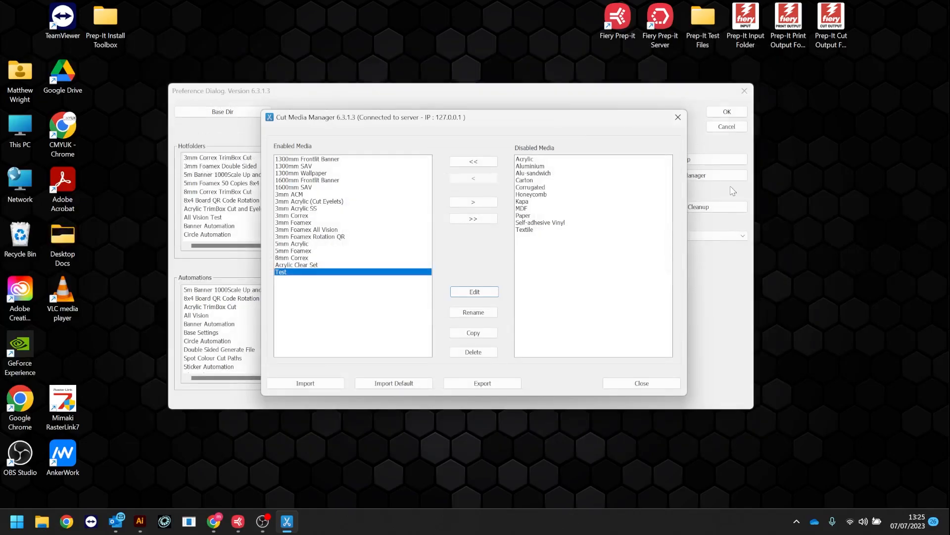
left_click(642, 383)
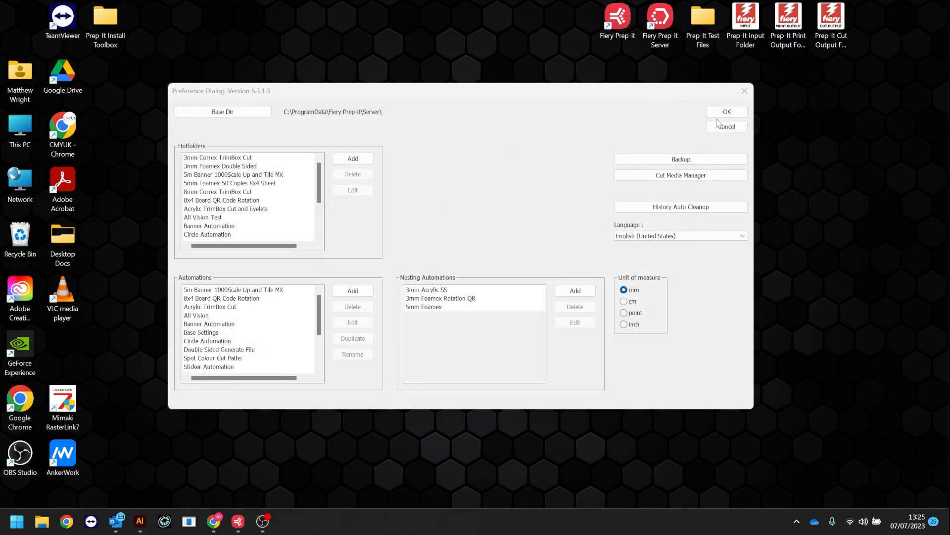
left_click(726, 112)
Switch to Fiery Prep-it, open Wallpaper Automation.pdf for import and set its media to Test
left_click(243, 523)
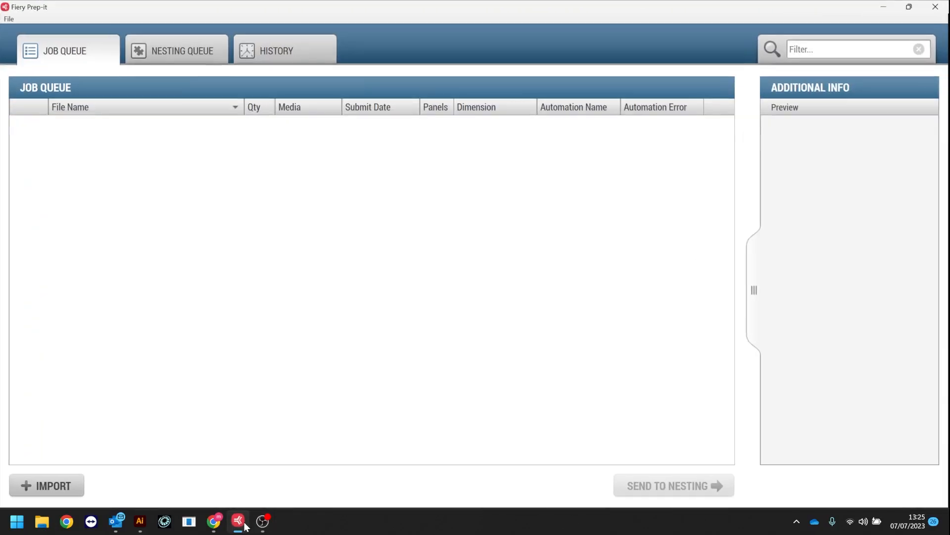
left_click(79, 487)
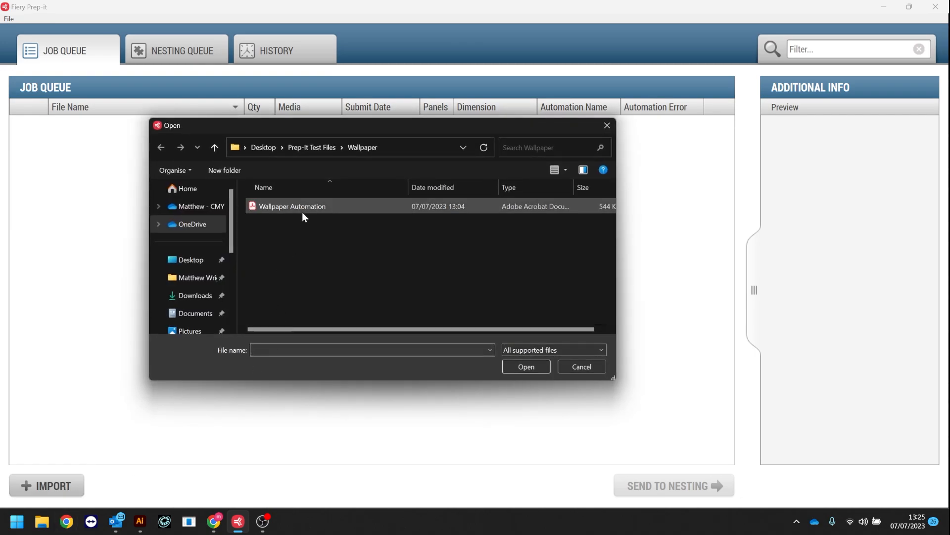
left_click(302, 211)
left_click(508, 365)
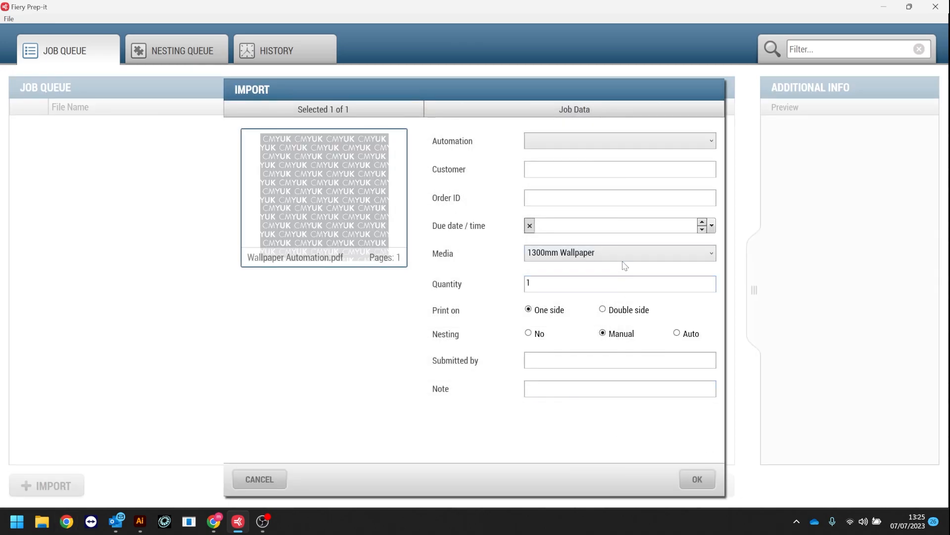
left_click(624, 266)
scroll(602, 378, "down", 3)
left_click(539, 425)
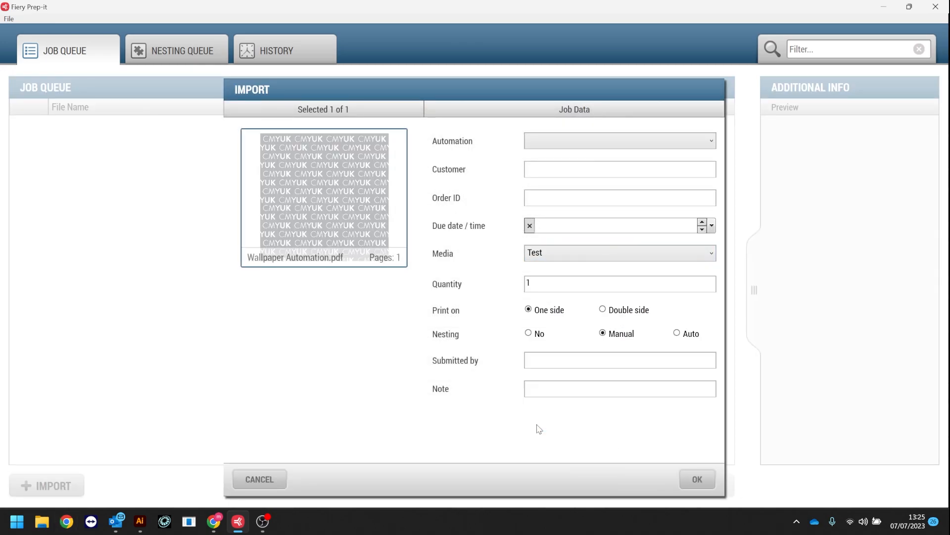